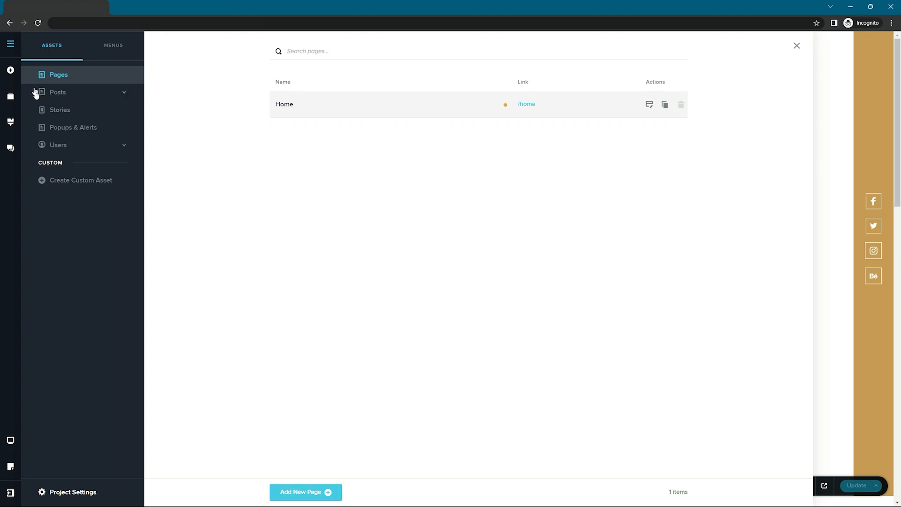
Start a custom asset named Movie, plural Movies, with the slug movies and the film strip icon.
{"action": "left_click", "coordinate": [70, 183]}
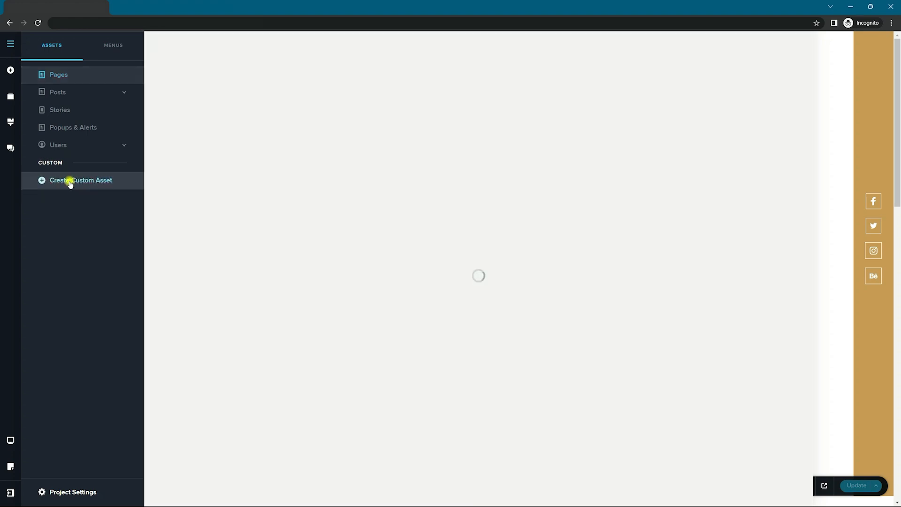
{"action": "left_click", "coordinate": [380, 153]}
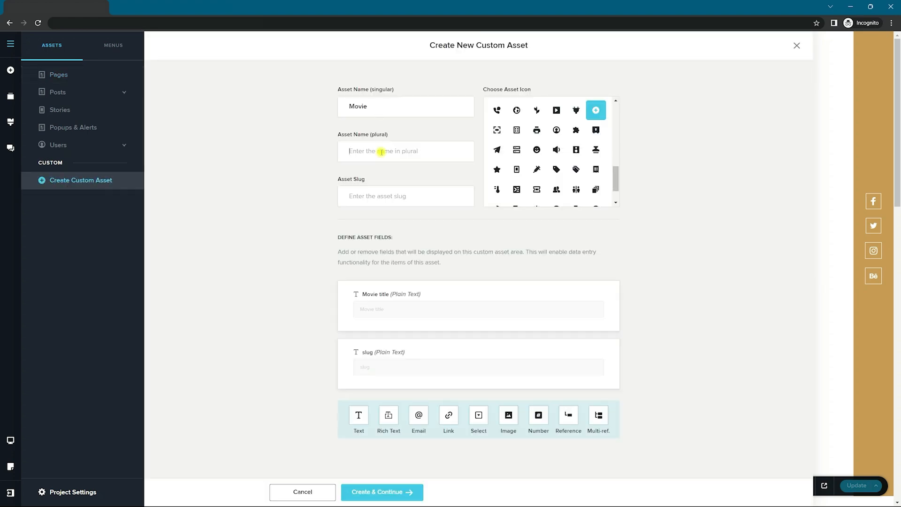
{"action": "type", "text": "Movies"}
{"action": "key", "text": "Tab"}
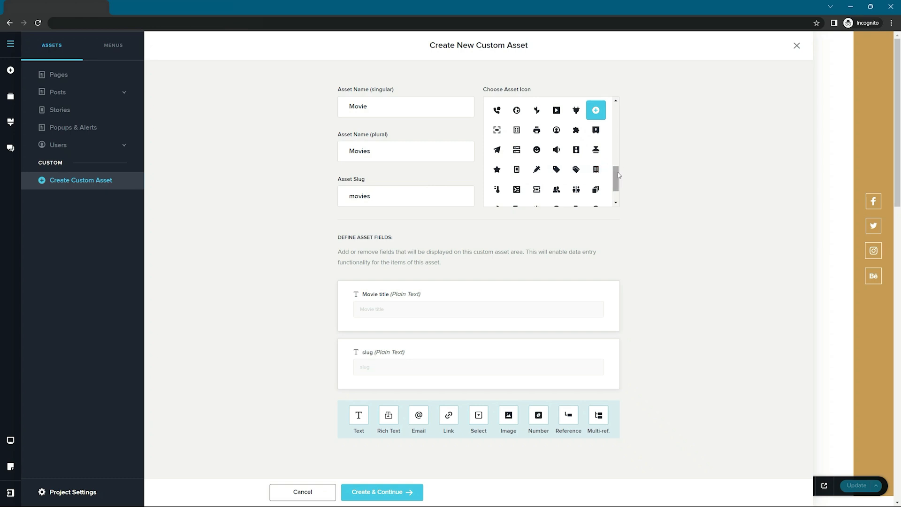
{"action": "left_click_drag", "start_coordinate": [616, 174], "coordinate": [616, 147]}
{"action": "left_click", "coordinate": [556, 129]}
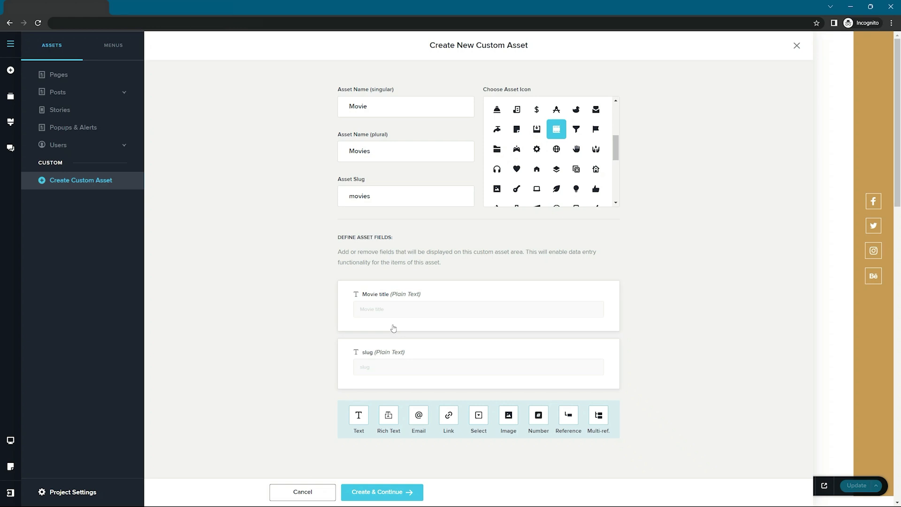
Add an image field to the Movie asset, label it Poster and make it required.
{"action": "left_click", "coordinate": [514, 420]}
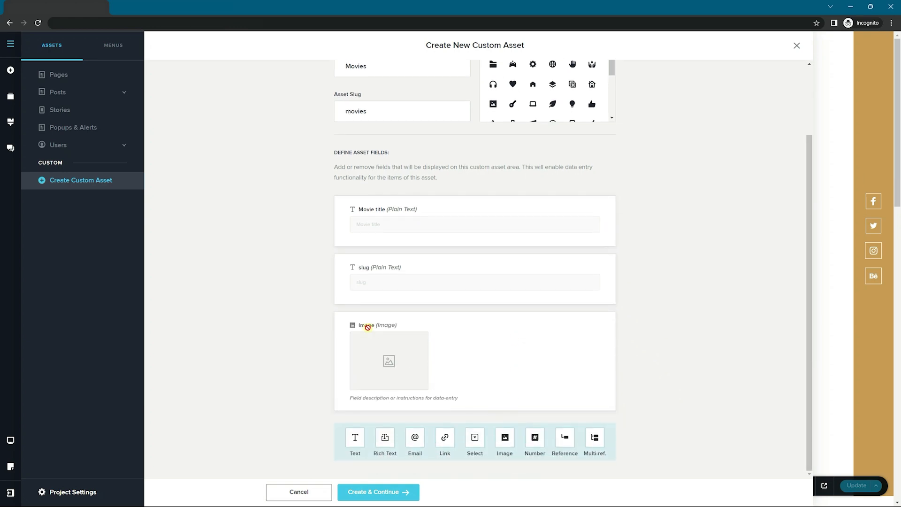
{"action": "mouse_move", "coordinate": [372, 324]}
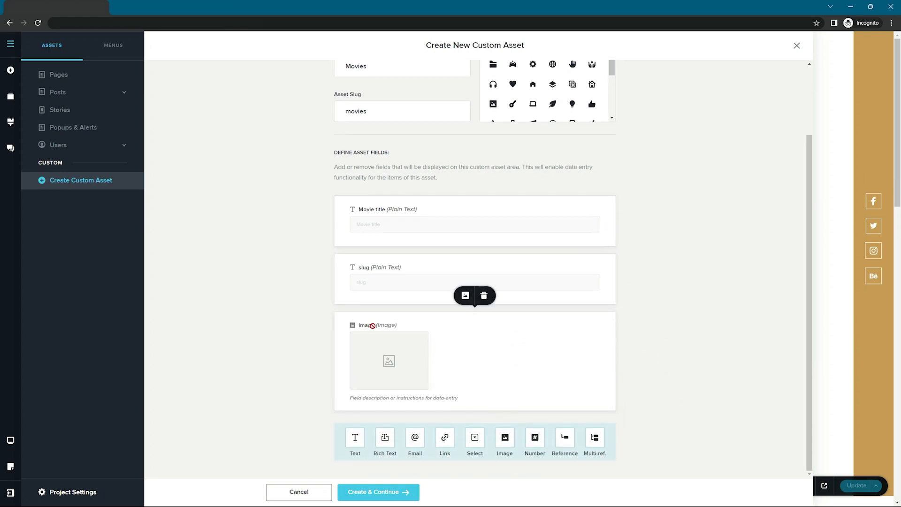
{"action": "left_click", "coordinate": [466, 296]}
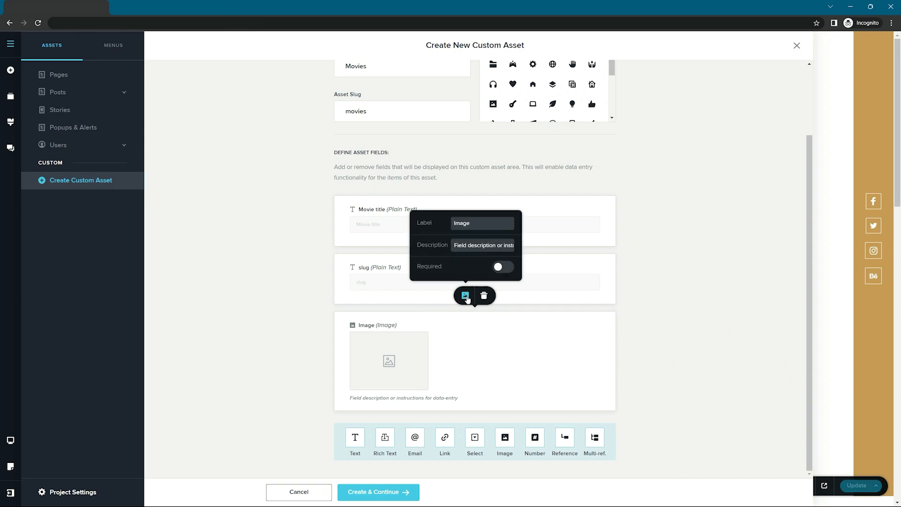
{"action": "double_click", "coordinate": [464, 223]}
{"action": "type", "text": "Poster"}
{"action": "left_click", "coordinate": [499, 270]}
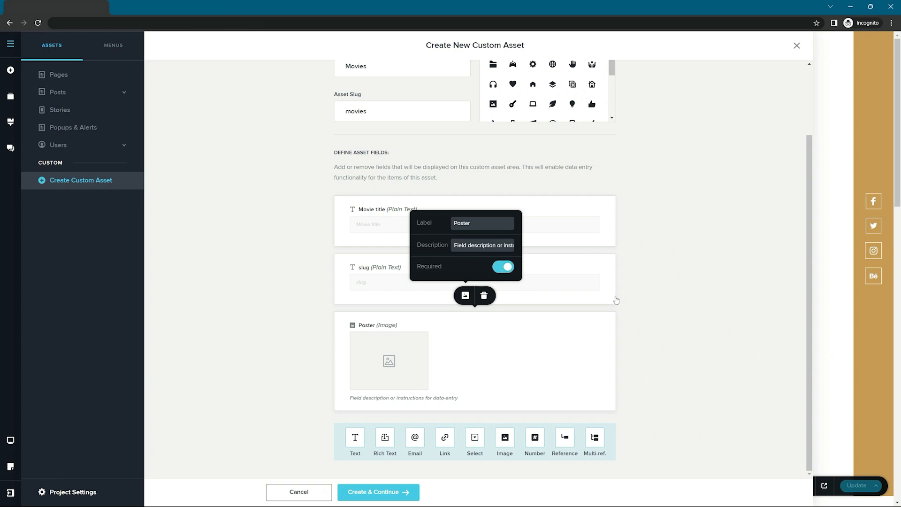
Add a required plain text field labelled Release Year with a maximum length of 4 characters.
{"action": "left_click", "coordinate": [354, 437]}
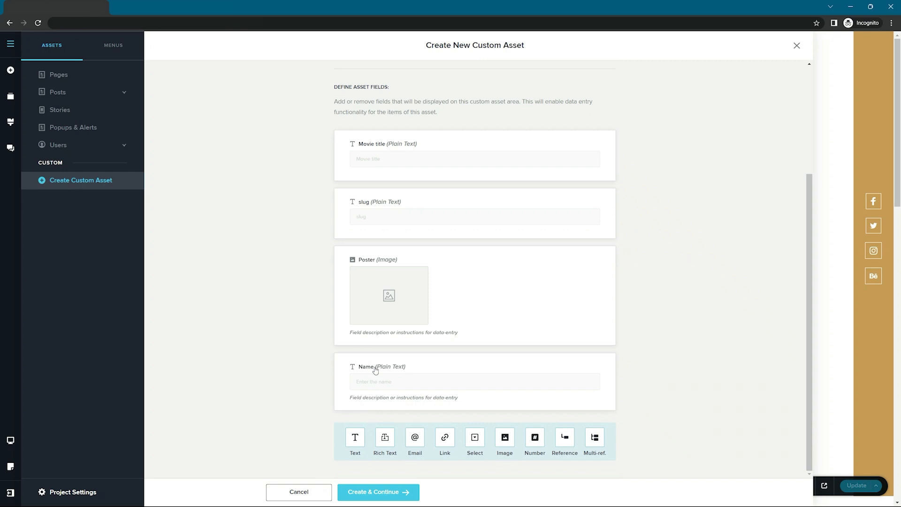
{"action": "left_click", "coordinate": [375, 370]}
{"action": "left_click", "coordinate": [465, 337]}
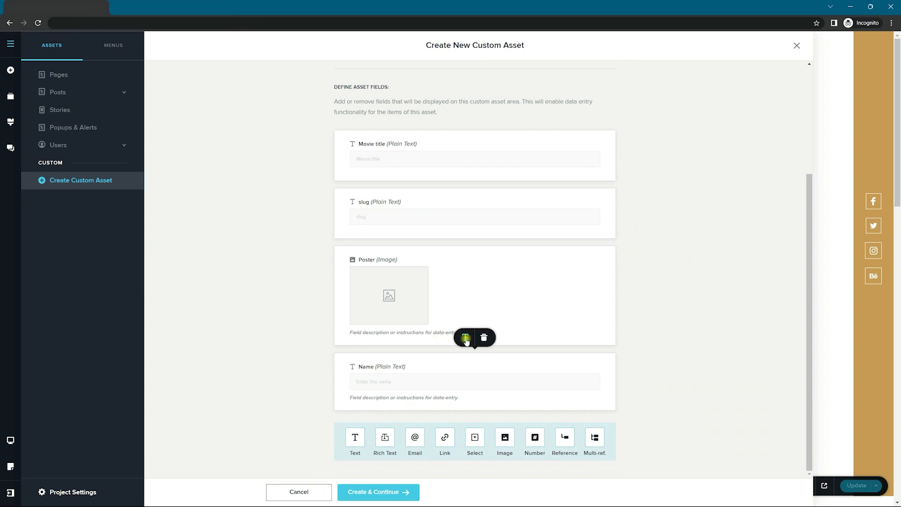
{"action": "double_click", "coordinate": [461, 199]}
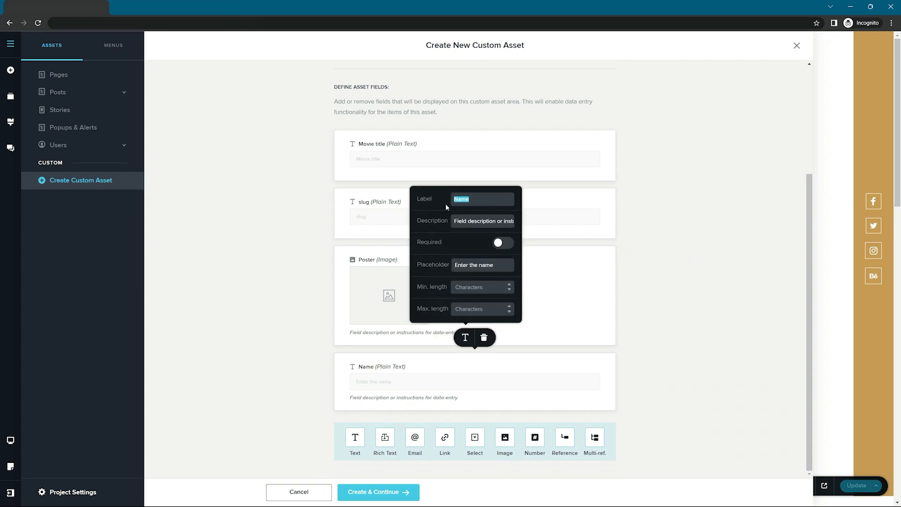
{"action": "type", "text": "Release Year"}
{"action": "left_click", "coordinate": [506, 244]}
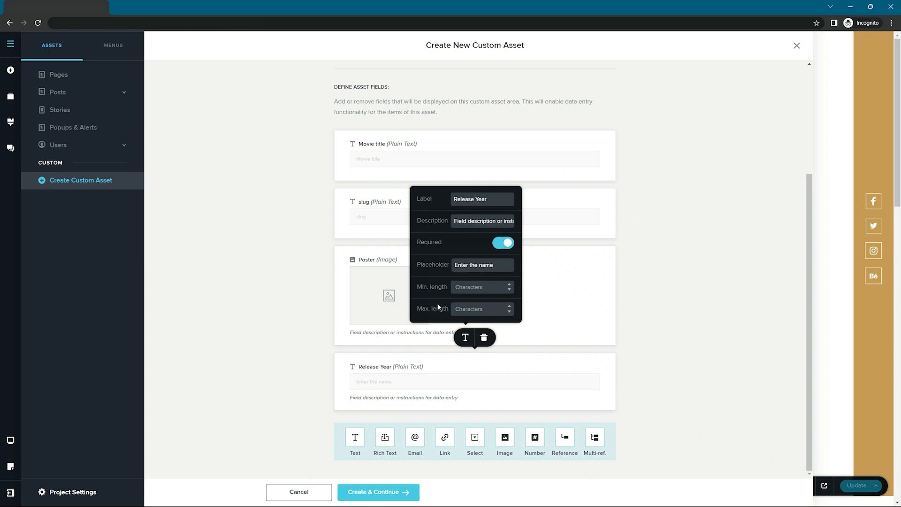
{"action": "left_click", "coordinate": [463, 308]}
{"action": "type", "text": "4"}
{"action": "left_click", "coordinate": [664, 317]}
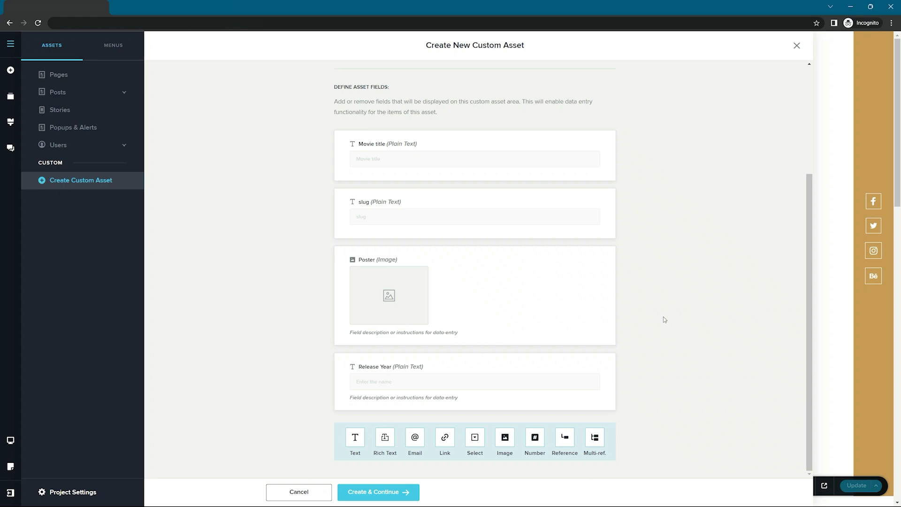
Add a required rich text field labelled Synopsis with a maximum length of 400 characters.
{"action": "left_click", "coordinate": [384, 441]}
{"action": "scroll", "coordinate": [568, 359], "scroll_direction": "down", "scroll_amount": 3}
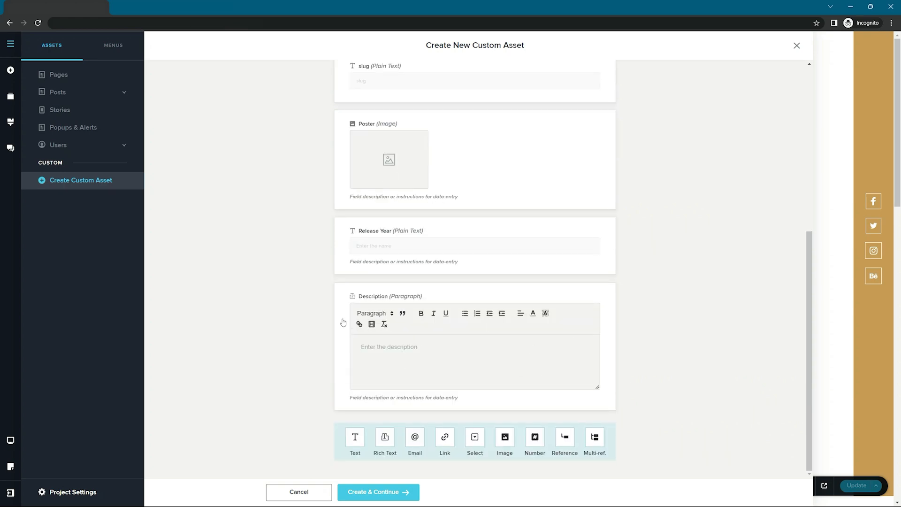
{"action": "left_click", "coordinate": [371, 296]}
{"action": "left_click", "coordinate": [465, 267]}
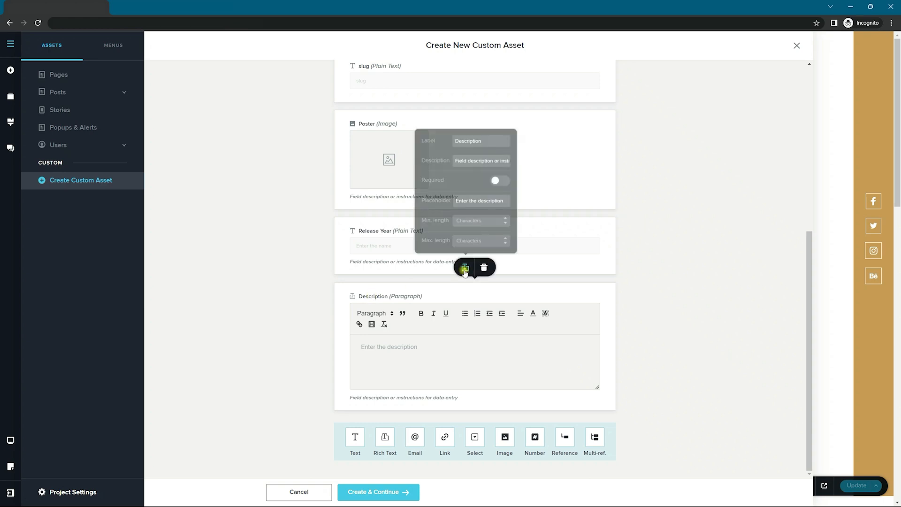
{"action": "left_click_drag", "start_coordinate": [494, 129], "coordinate": [421, 127]}
{"action": "type", "text": "Synopsis"}
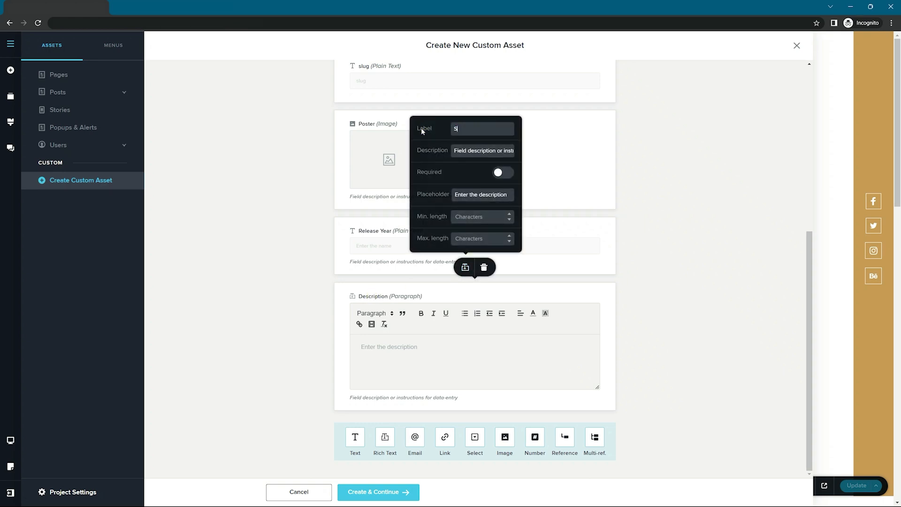
{"action": "left_click", "coordinate": [503, 173]}
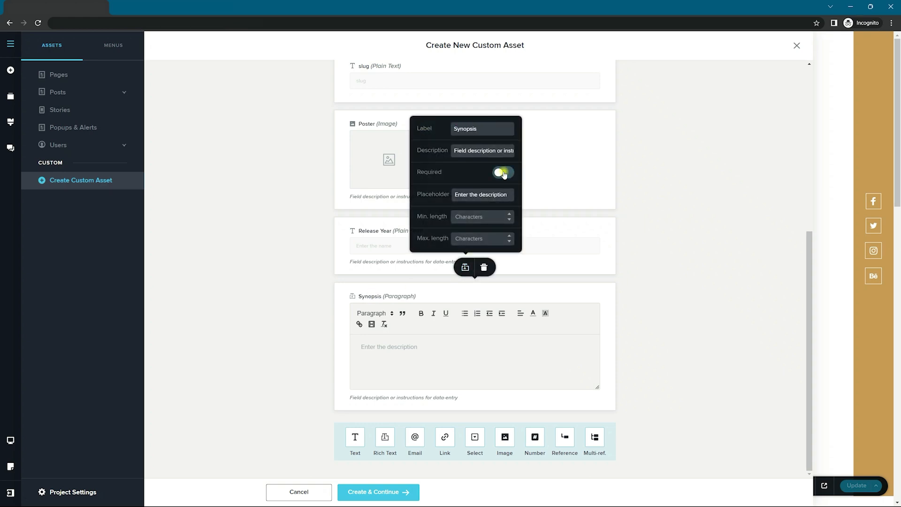
{"action": "left_click", "coordinate": [466, 233]}
{"action": "type", "text": "400"}
{"action": "left_click", "coordinate": [583, 338]}
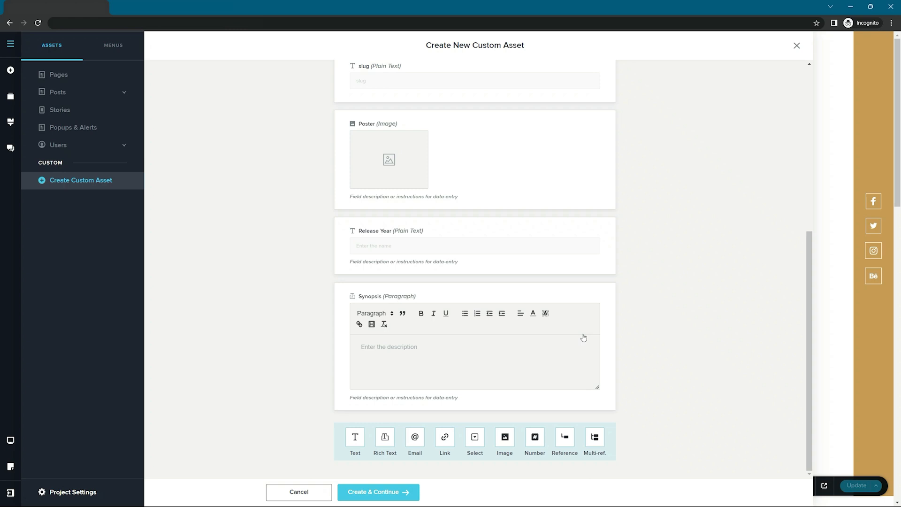
Review the defined fields, create the Movies asset and open a new movie entry.
{"action": "scroll", "coordinate": [643, 312], "scroll_direction": "up", "scroll_amount": 6}
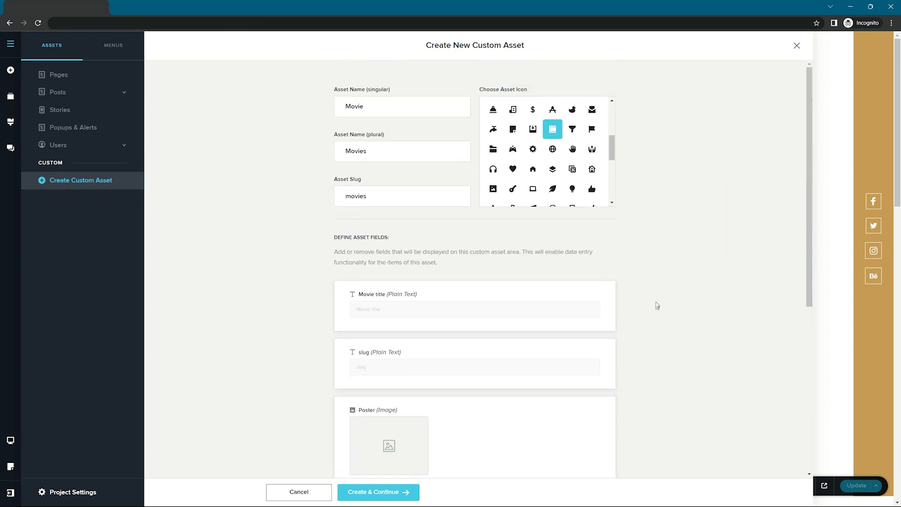
{"action": "scroll", "coordinate": [657, 306], "scroll_direction": "down", "scroll_amount": 5}
{"action": "scroll", "coordinate": [761, 280], "scroll_direction": "down", "scroll_amount": 1}
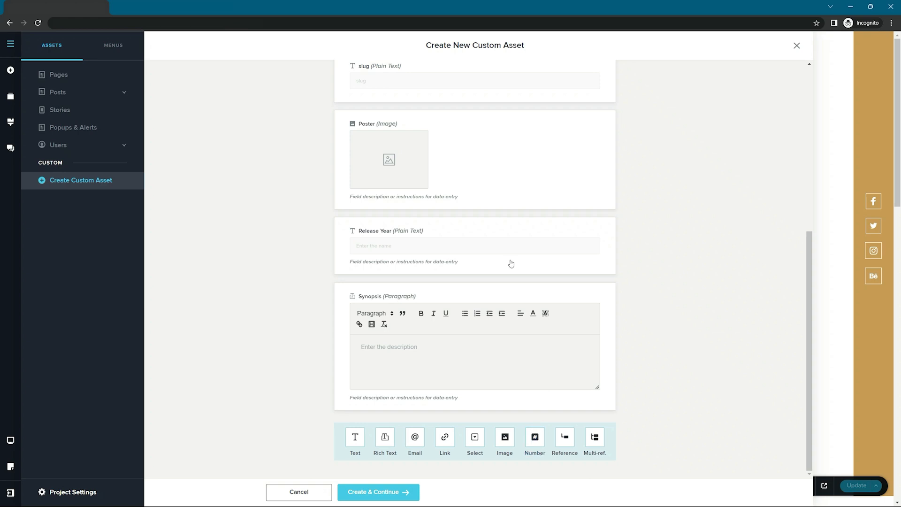
{"action": "left_click", "coordinate": [370, 492]}
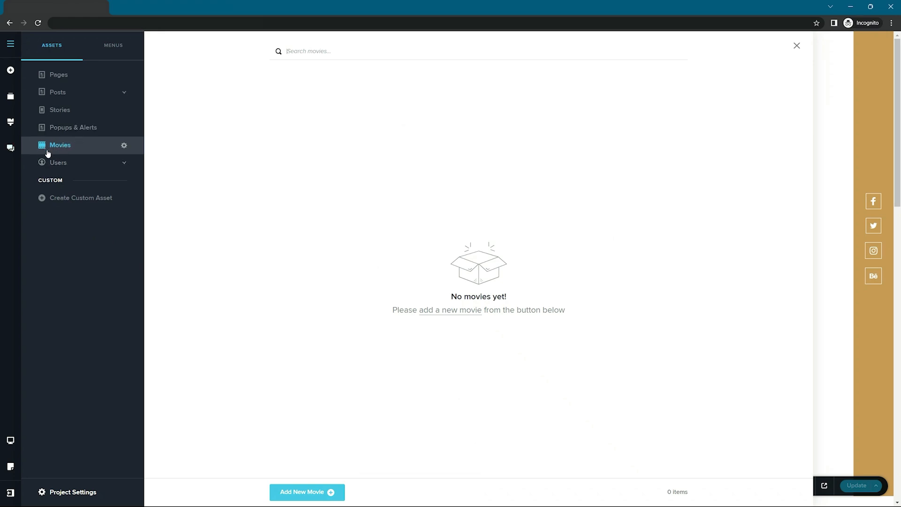
{"action": "left_click", "coordinate": [305, 491]}
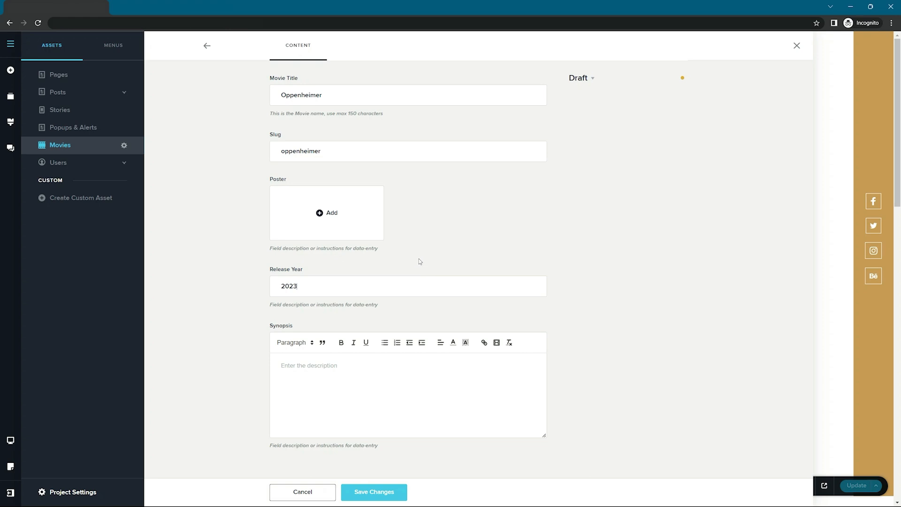
Create another custom asset named Genre, plural Genres, with the smiley face icon.
{"action": "left_click", "coordinate": [73, 200]}
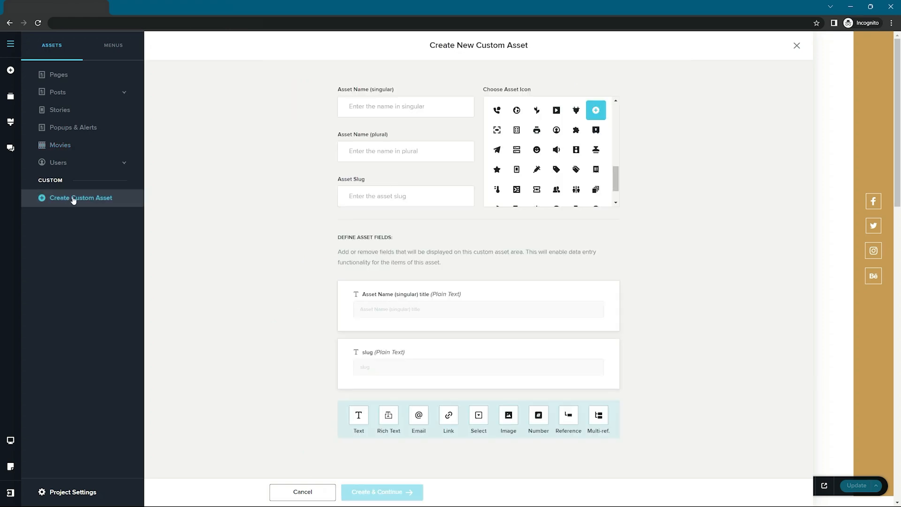
{"action": "left_click", "coordinate": [387, 107]}
{"action": "type", "text": "Genre"}
{"action": "left_click", "coordinate": [536, 149]}
{"action": "left_click", "coordinate": [404, 492]}
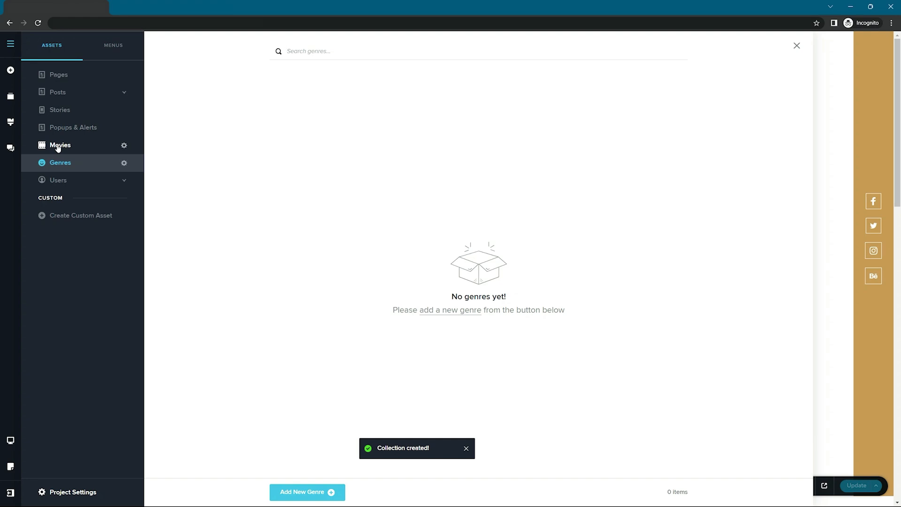
Add a required reference field labelled Genre to the Movies asset, link it to Genres and save the asset.
{"action": "left_click", "coordinate": [124, 145]}
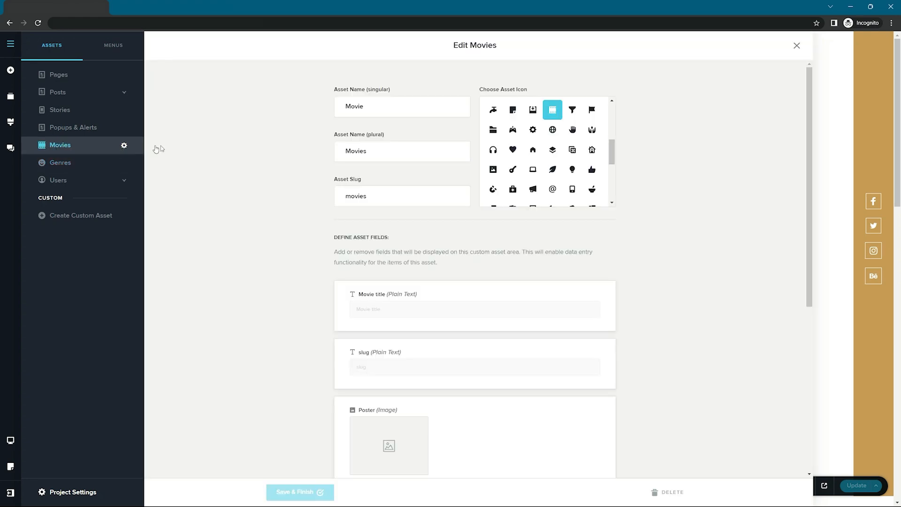
{"action": "scroll", "coordinate": [267, 193], "scroll_direction": "down", "scroll_amount": 6}
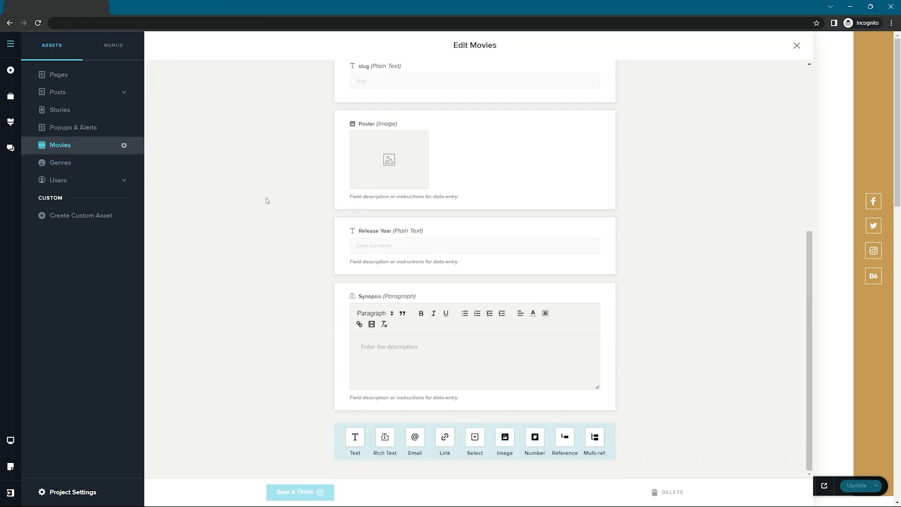
{"action": "left_click", "coordinate": [565, 438]}
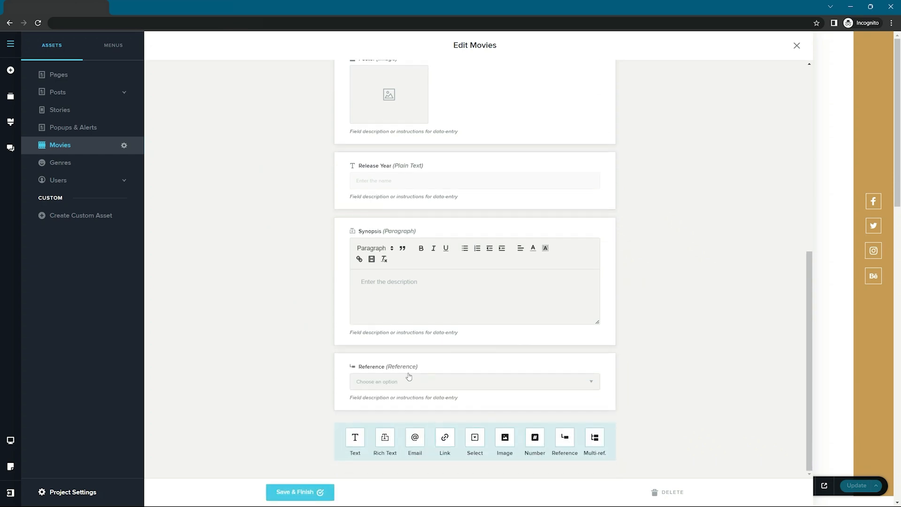
{"action": "left_click", "coordinate": [406, 365]}
{"action": "left_click", "coordinate": [470, 336]}
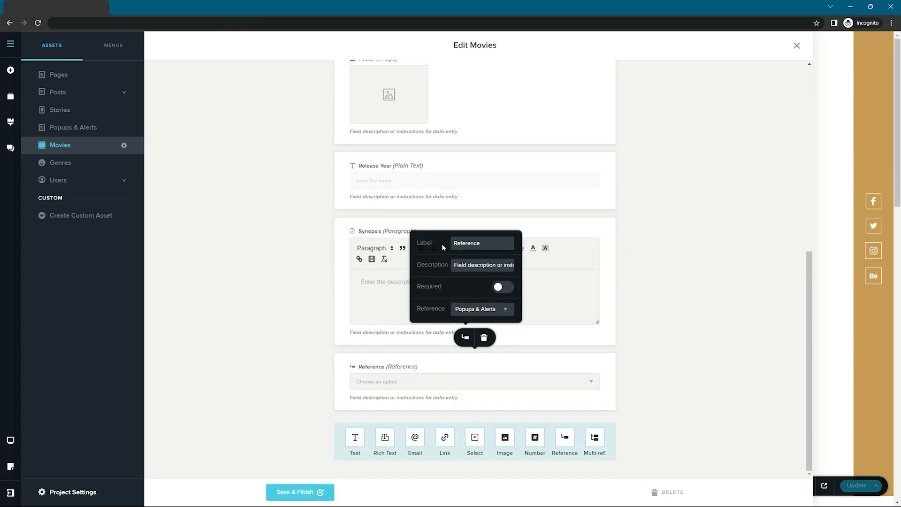
{"action": "double_click", "coordinate": [460, 243]}
{"action": "type", "text": "Genre"}
{"action": "left_click", "coordinate": [500, 287]}
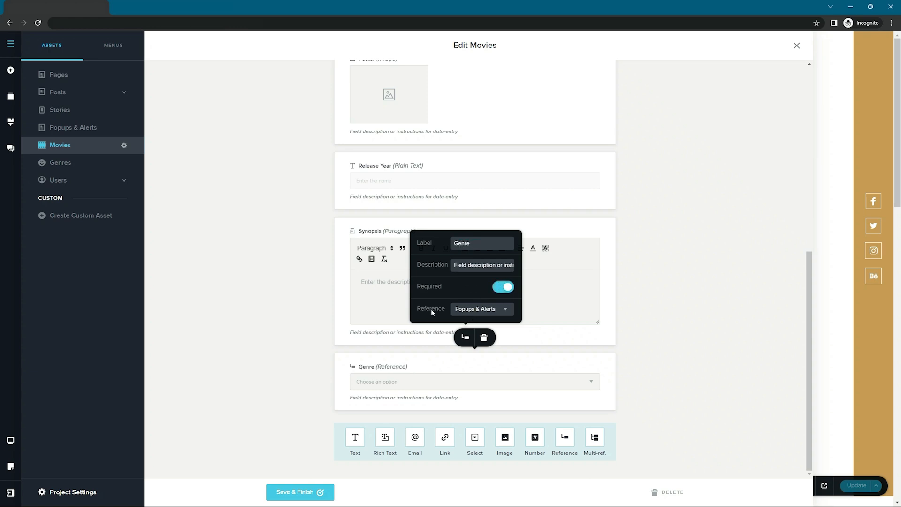
{"action": "left_click", "coordinate": [479, 307]}
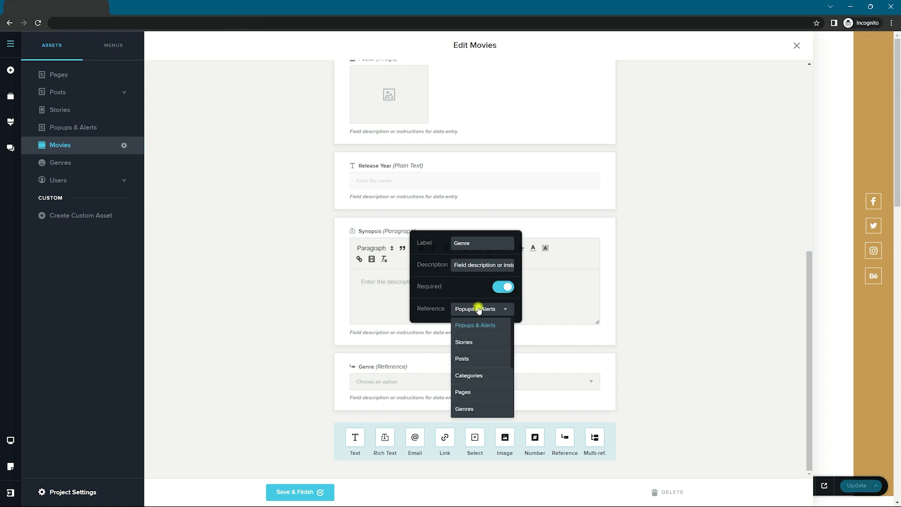
{"action": "left_click", "coordinate": [466, 406]}
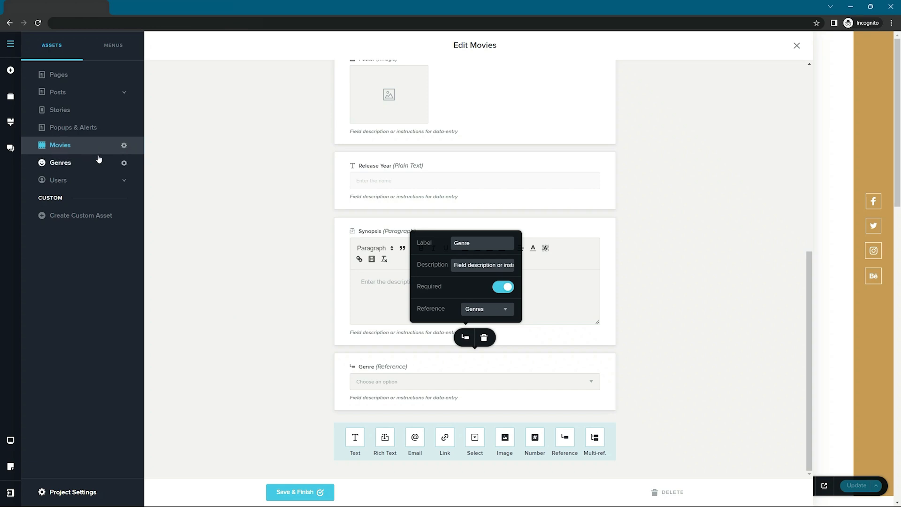
{"action": "left_click", "coordinate": [304, 493]}
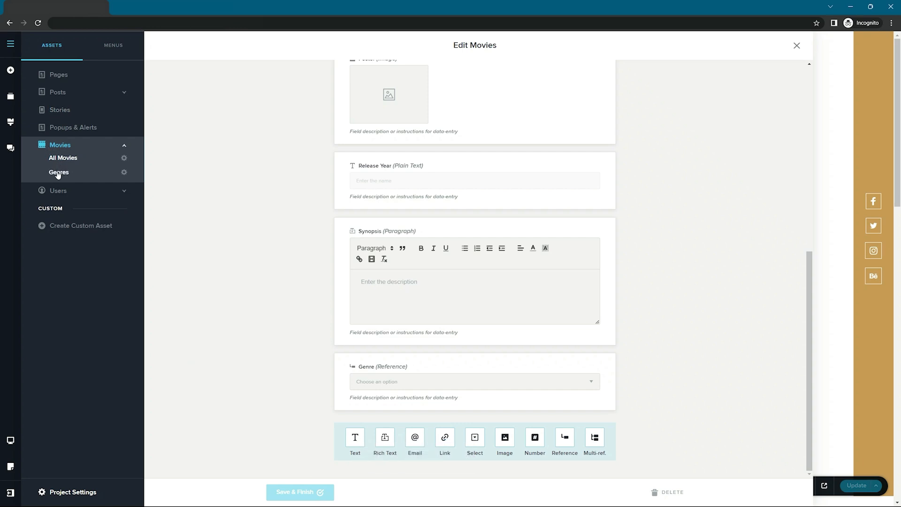
Add a genre titled Hoor to the Genres collection, save it and return to the genre list.
{"action": "left_click", "coordinate": [58, 174]}
{"action": "left_click", "coordinate": [323, 497]}
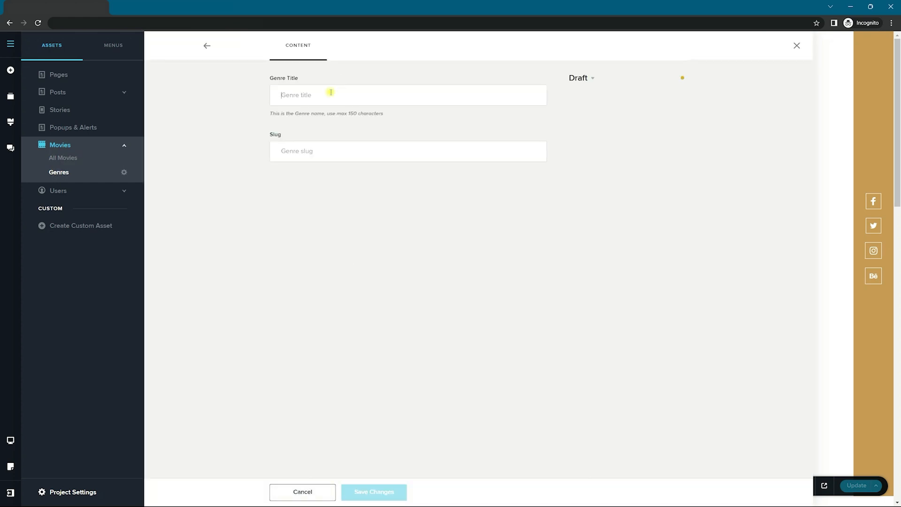
{"action": "left_click", "coordinate": [331, 93]}
{"action": "type", "text": "Hoor"}
{"action": "left_click", "coordinate": [207, 46]}
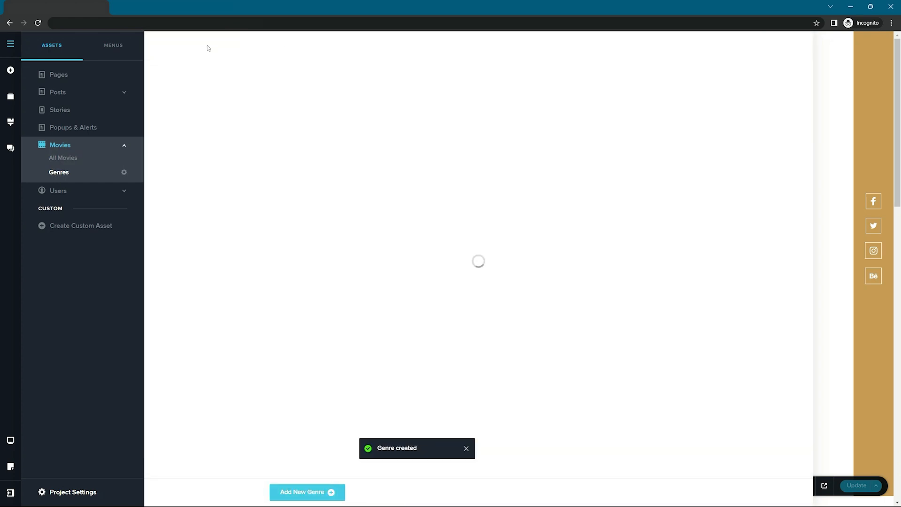
Add a second genre titled Adventure with the slug adventure and save it.
{"action": "left_click", "coordinate": [307, 491]}
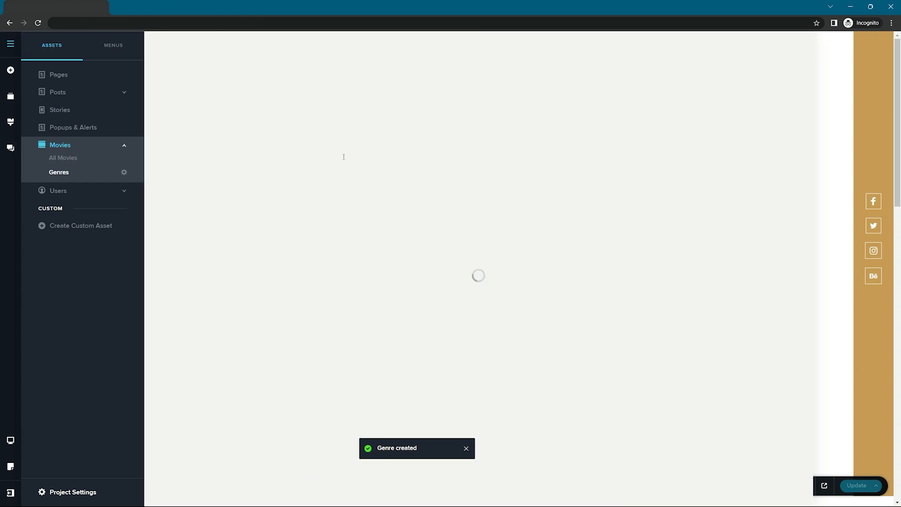
{"action": "left_click", "coordinate": [325, 92]}
{"action": "type", "text": "Adve"}
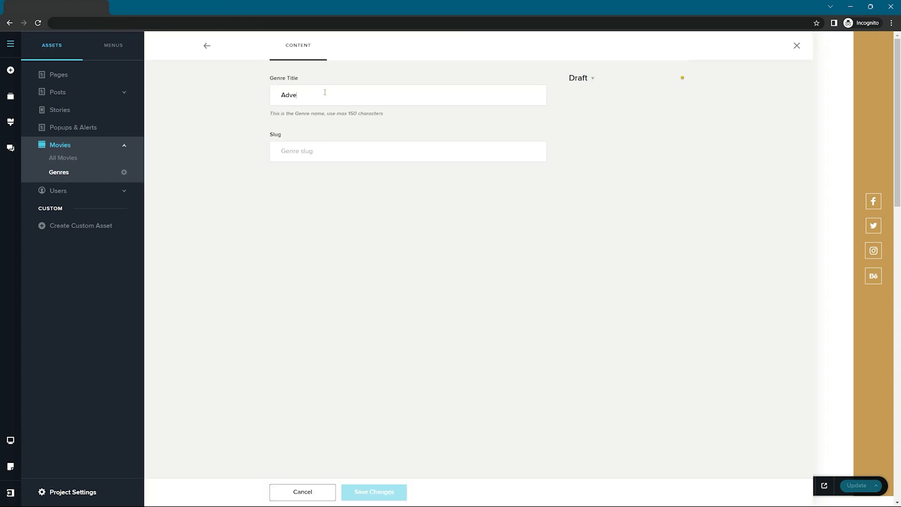
{"action": "type", "text": "rnture"}
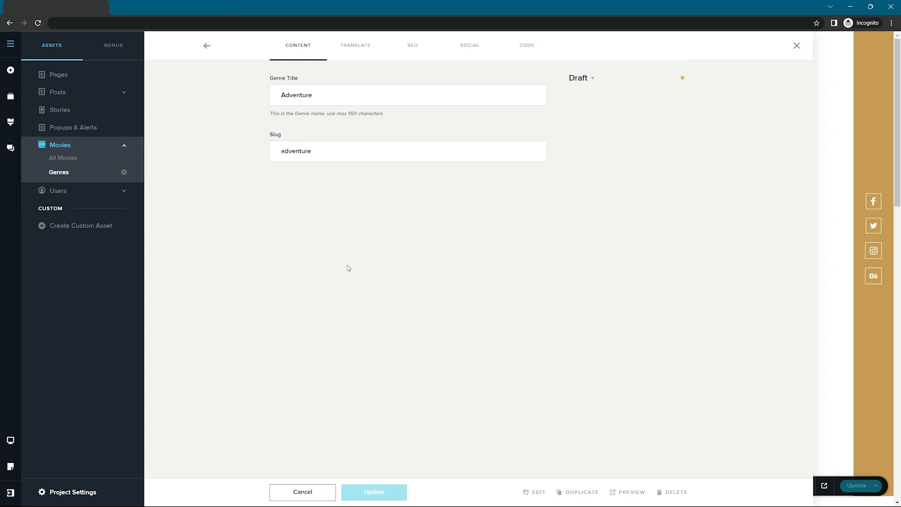